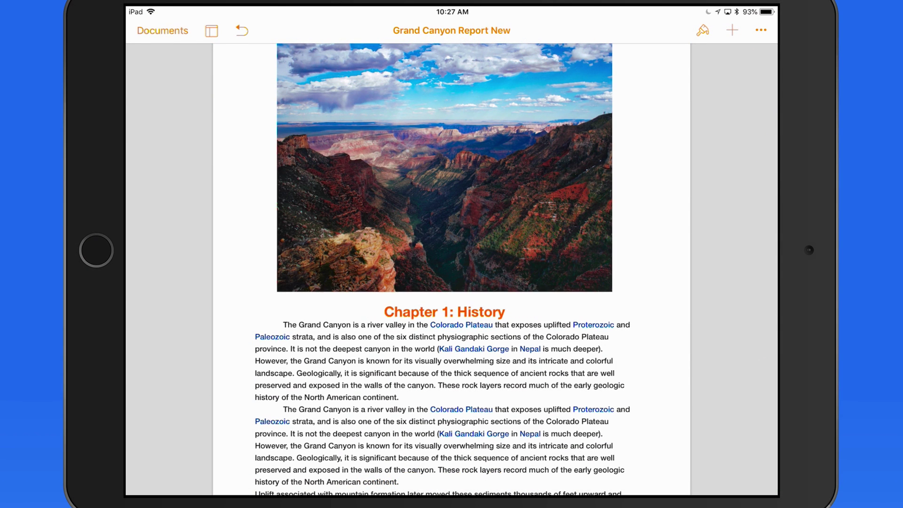
pyautogui.scroll(-3, 452, 269)
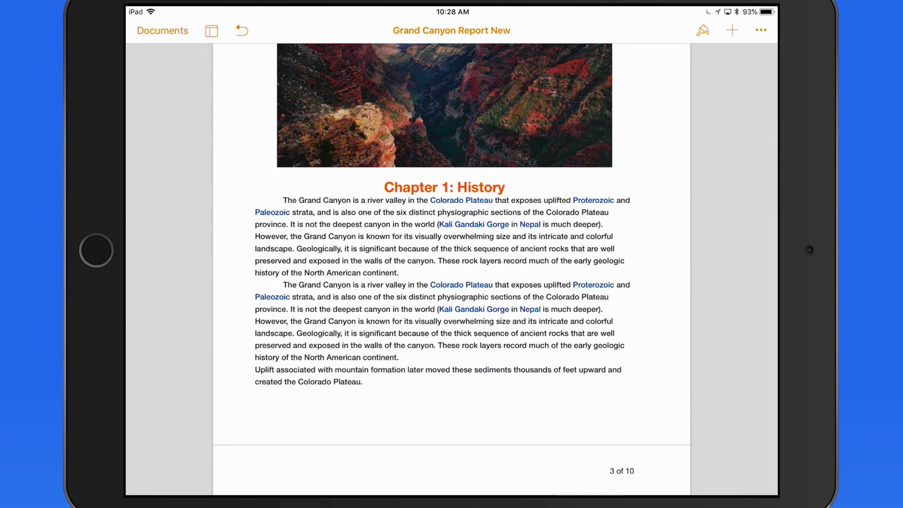
# - Open the ••• More menu from the Chapter 1: History page of the Grand Canyon Report
pyautogui.click(761, 30)
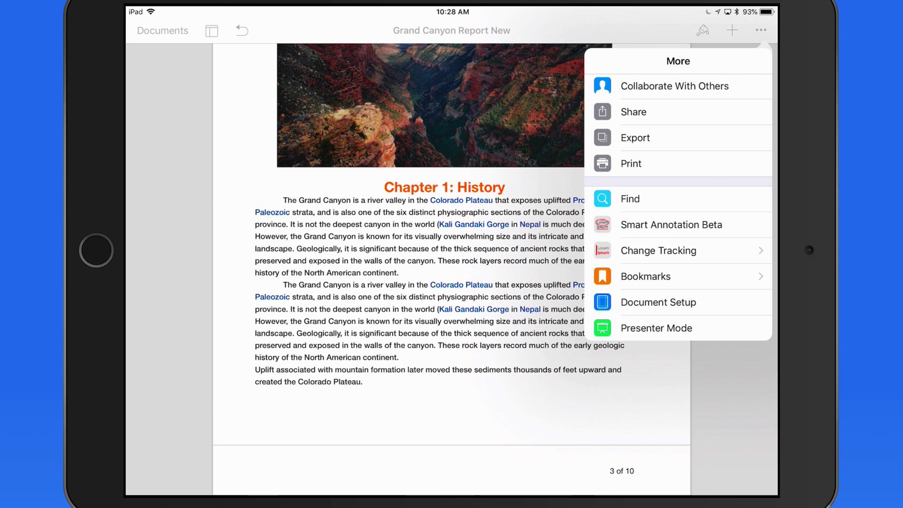
# - Choose Smart Annotation Beta from the More menu
pyautogui.click(670, 224)
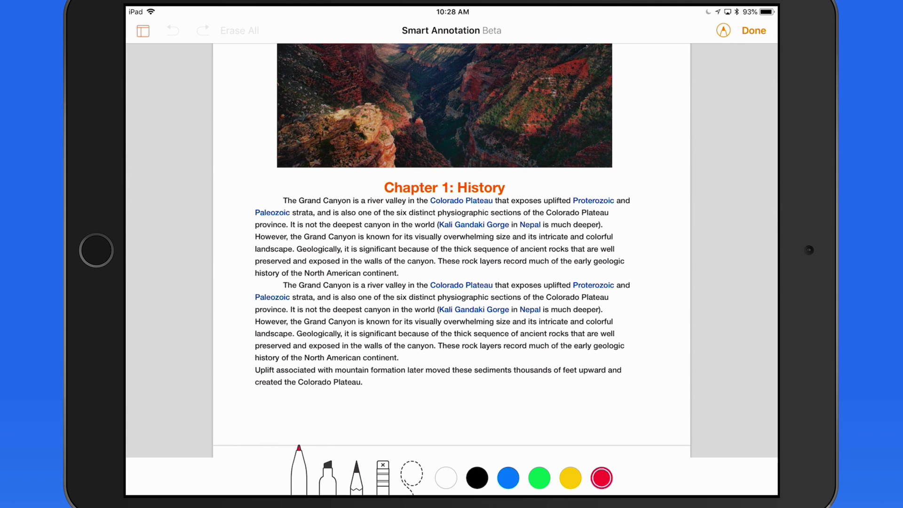
# - Circle the chapter title and underline 'The Grand Canyon' in red, then undo both marks
pyautogui.moveTo(505, 178)
pyautogui.mouseDown()
pyautogui.moveTo(398, 174)
pyautogui.moveTo(513, 200)
pyautogui.moveTo(505, 180)
pyautogui.mouseUp()
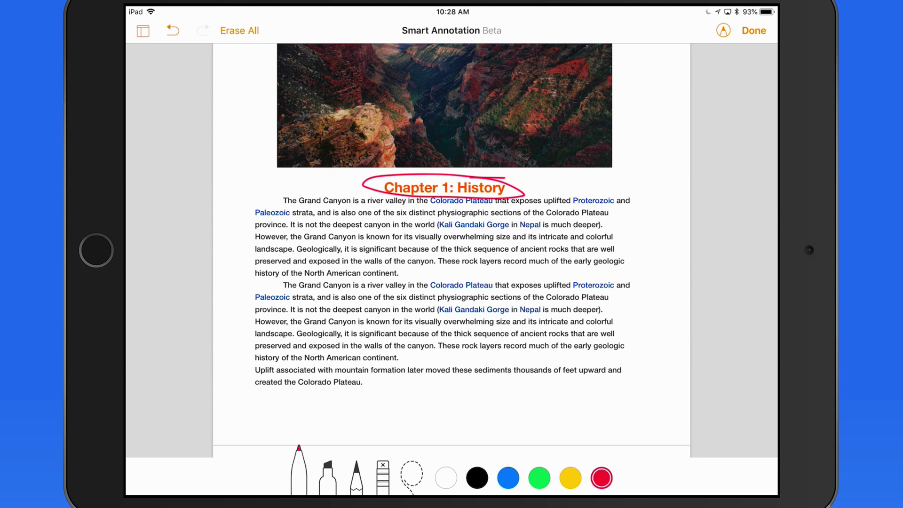
pyautogui.moveTo(274, 206); pyautogui.dragTo(355, 210)
pyautogui.click(173, 30)
pyautogui.click(172, 30)
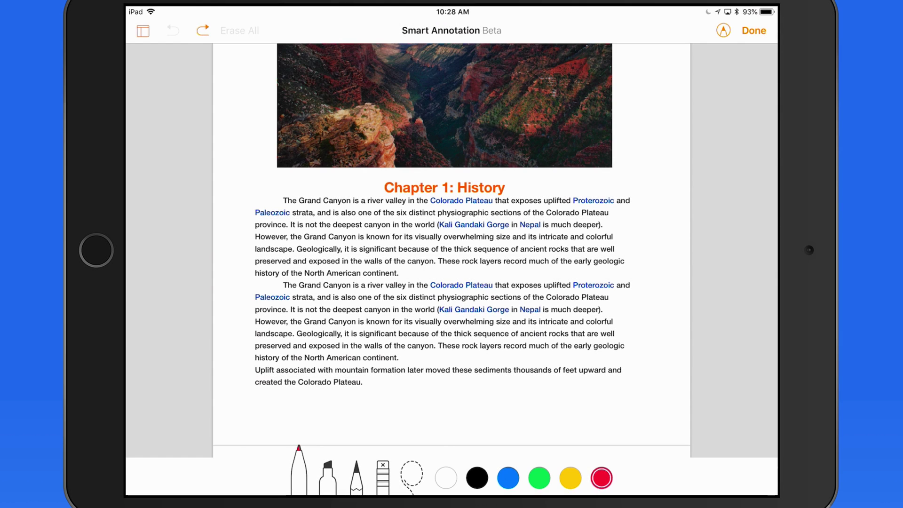
# - Redo both red marks, then erase all annotations and exit smart annotation
pyautogui.click(203, 31)
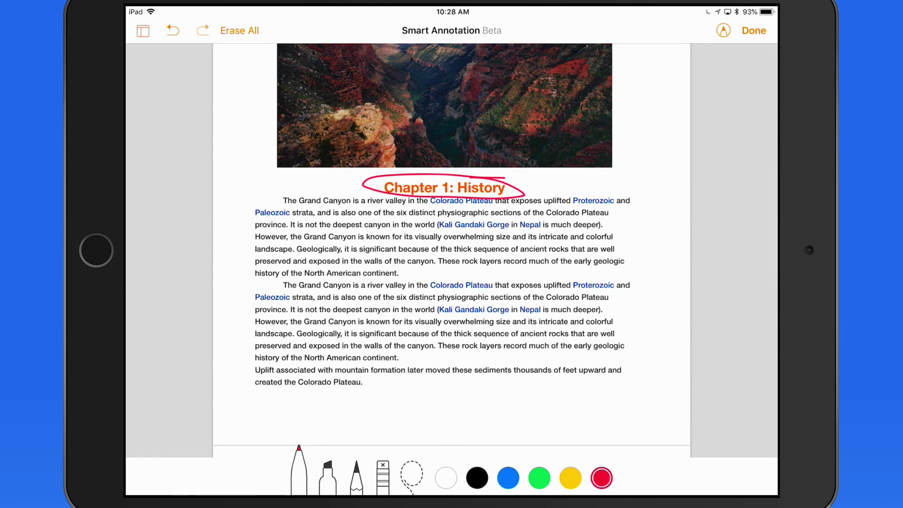
pyautogui.click(202, 31)
pyautogui.click(239, 31)
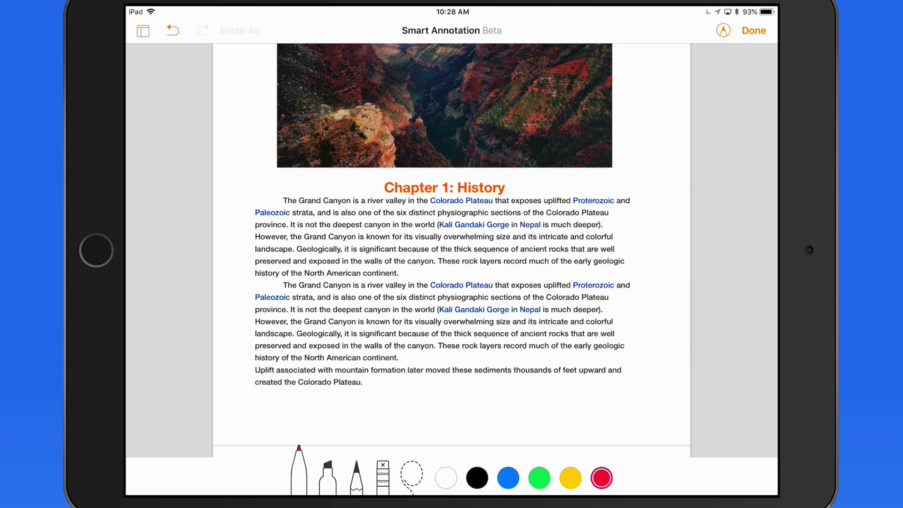
pyautogui.click(753, 31)
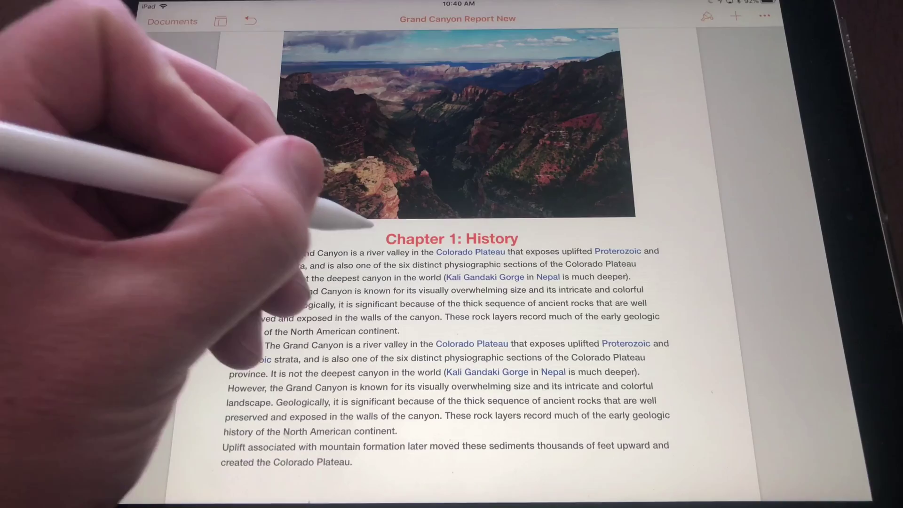
# - Re-enter smart annotation and loop red ink around the Chapter 1: History title
pyautogui.click(368, 224)
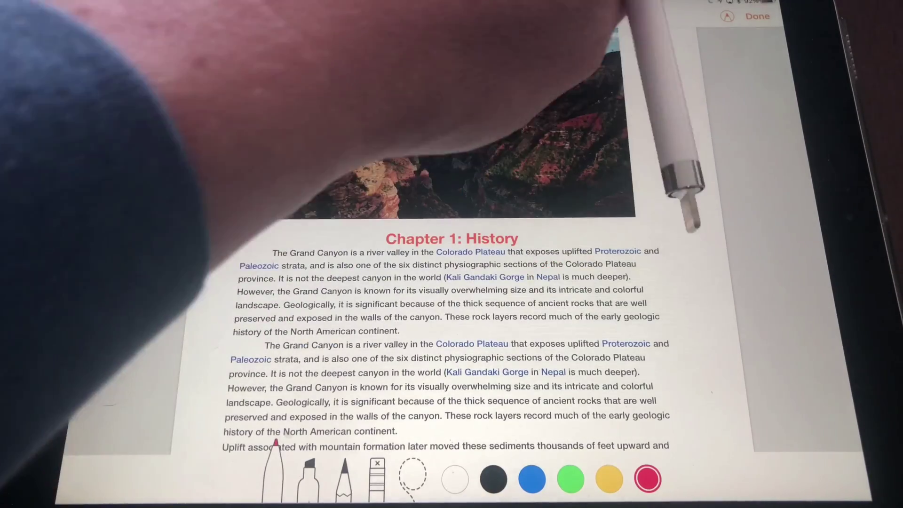
pyautogui.click(757, 15)
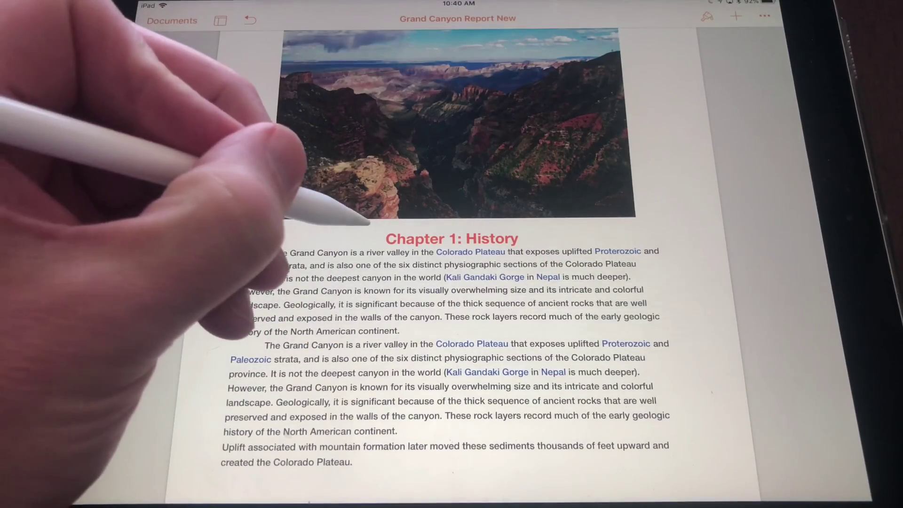
pyautogui.click(282, 208)
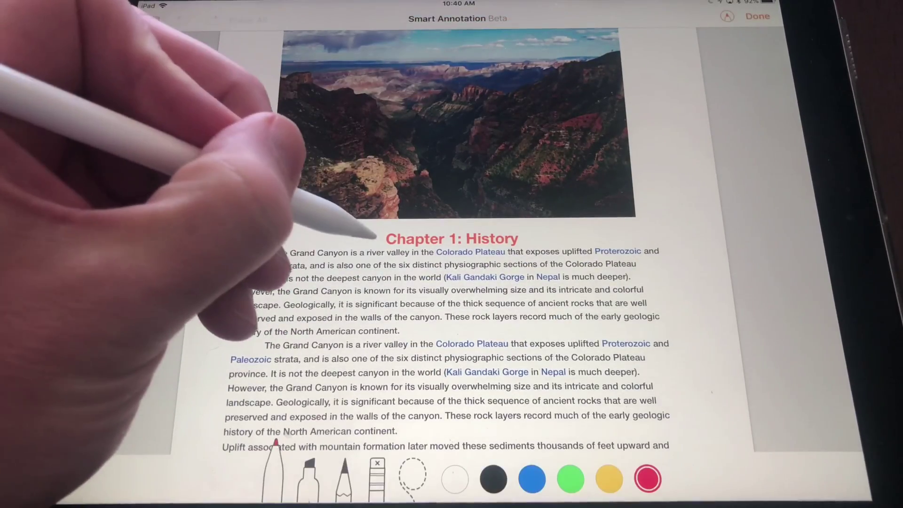
pyautogui.moveTo(374, 232); pyautogui.dragTo(521, 237)
pyautogui.moveTo(407, 252); pyautogui.dragTo(505, 252)
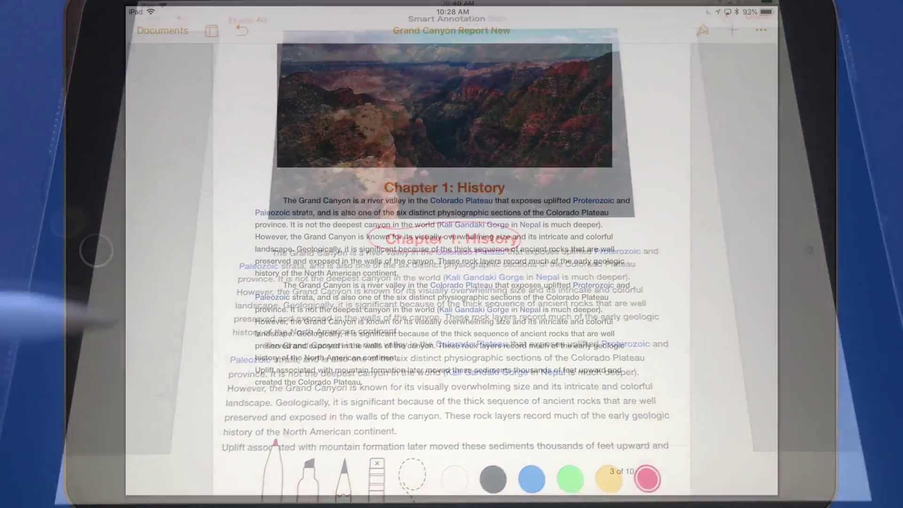
# - Circle Chapter 1: History, underline 'The Grand Canyon', and write 'Chapter Name only' beside the title
pyautogui.moveTo(498, 175)
pyautogui.mouseDown()
pyautogui.moveTo(437, 175)
pyautogui.moveTo(458, 202)
pyautogui.moveTo(469, 179)
pyautogui.mouseUp()
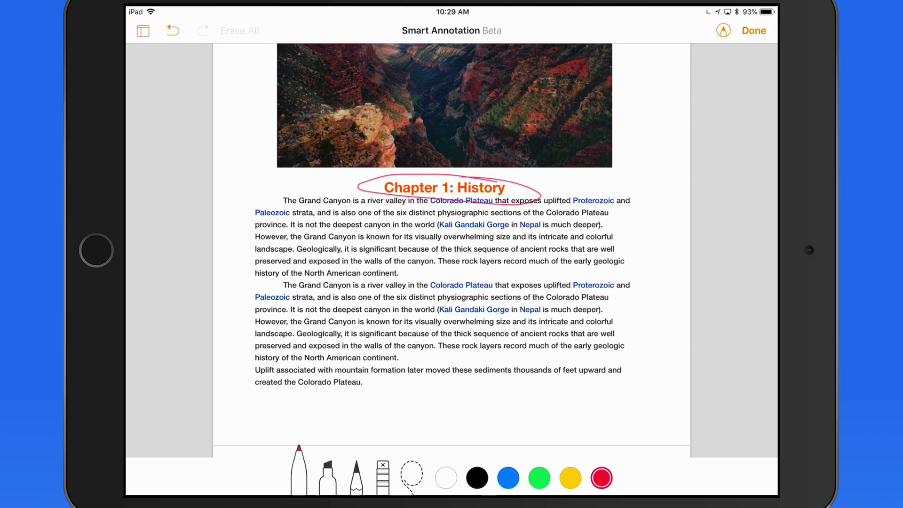
pyautogui.moveTo(284, 210); pyautogui.dragTo(353, 209)
pyautogui.moveTo(543, 175)
pyautogui.mouseDown()
pyautogui.moveTo(537, 188)
pyautogui.moveTo(597, 178)
pyautogui.moveTo(605, 186)
pyautogui.moveTo(638, 182)
pyautogui.moveTo(641, 169)
pyautogui.moveTo(642, 191)
pyautogui.mouseUp()
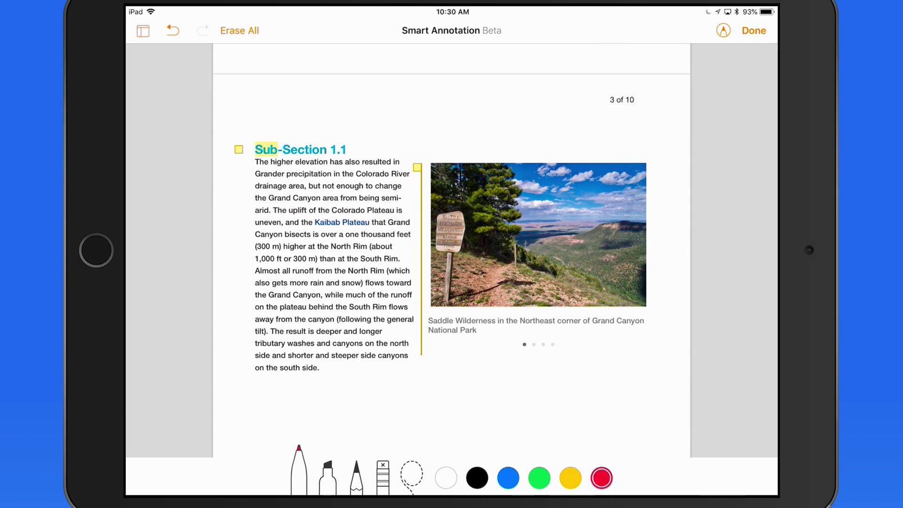
# - Underline 'Northeast' in the caption and write 'More Images!' with an arrow below it
pyautogui.moveTo(526, 321)
pyautogui.mouseDown()
pyautogui.moveTo(554, 328)
pyautogui.moveTo(544, 333)
pyautogui.moveTo(582, 330)
pyautogui.mouseUp()
pyautogui.moveTo(585, 333); pyautogui.dragTo(626, 343)
pyautogui.moveTo(628, 335); pyautogui.dragTo(650, 332)
pyautogui.click(649, 336)
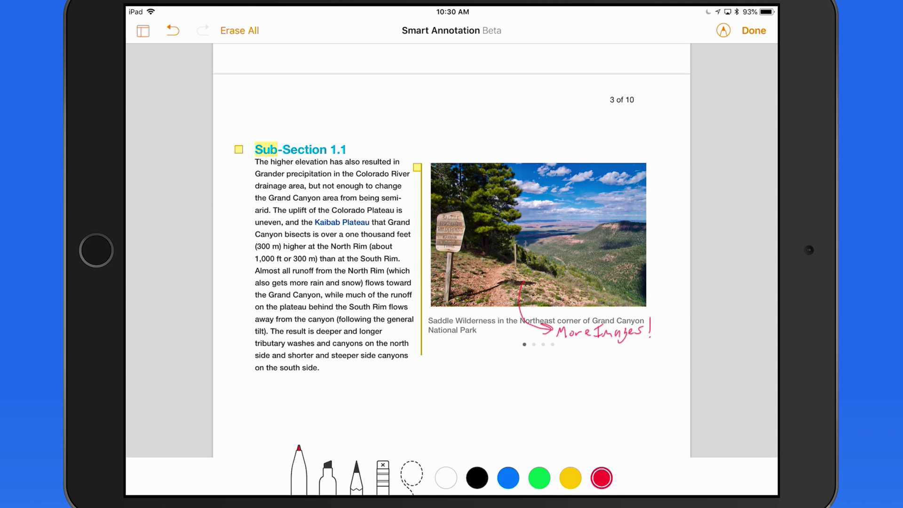
pyautogui.scroll(5, 452, 250)
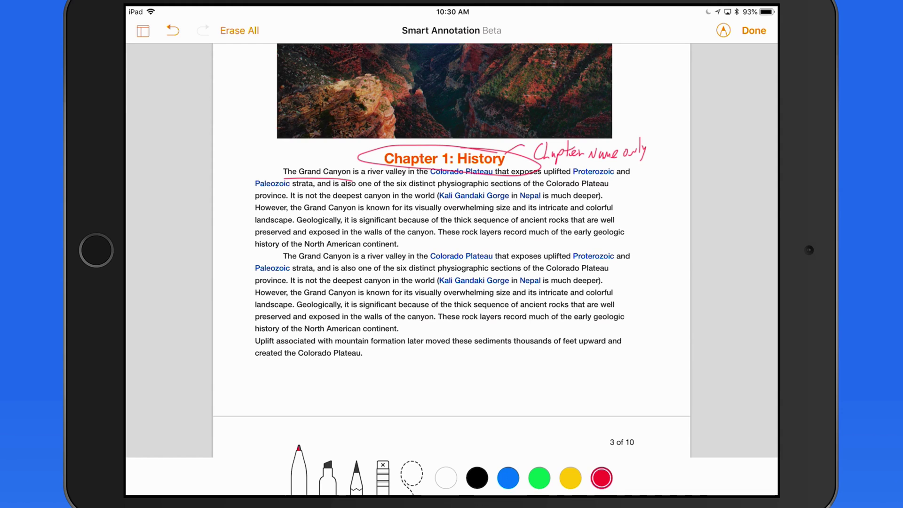
# - Exit annotation, then add three blank lines above Chapter 1: History and remove one
pyautogui.click(753, 31)
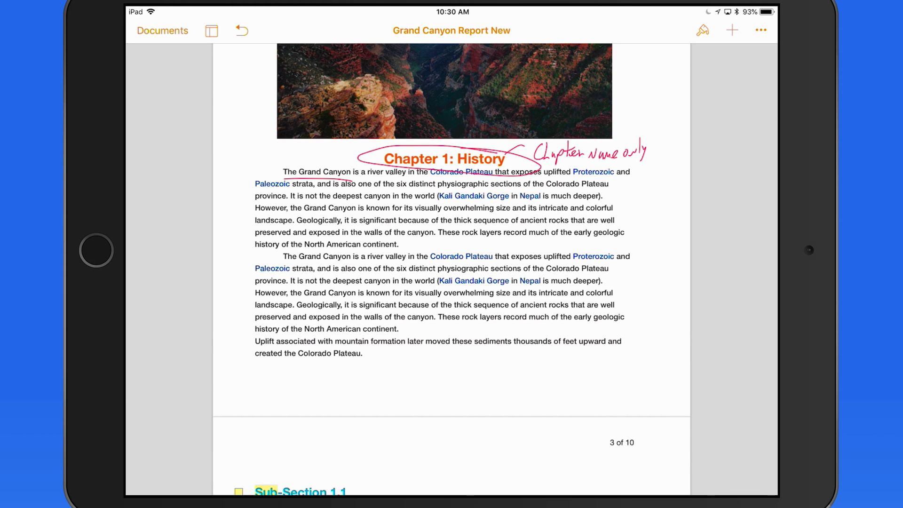
pyautogui.click(363, 353)
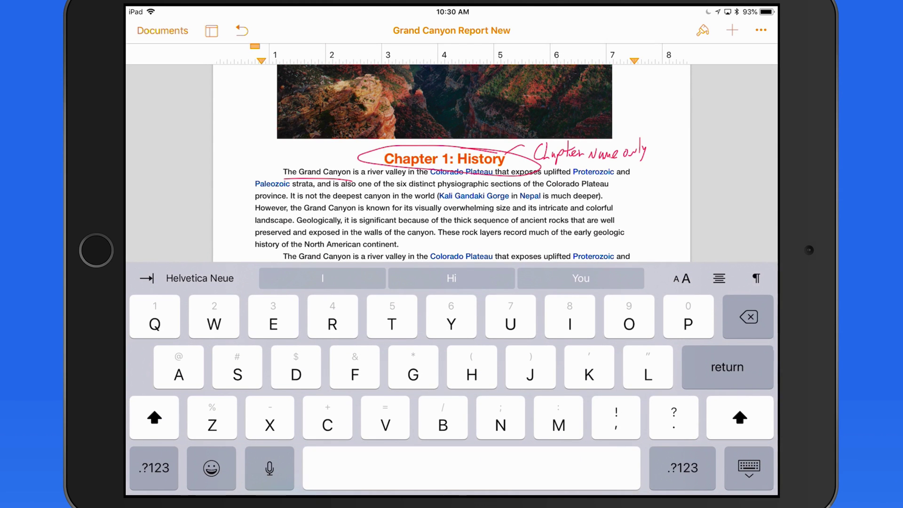
pyautogui.press('Return')
pyautogui.press('Return')
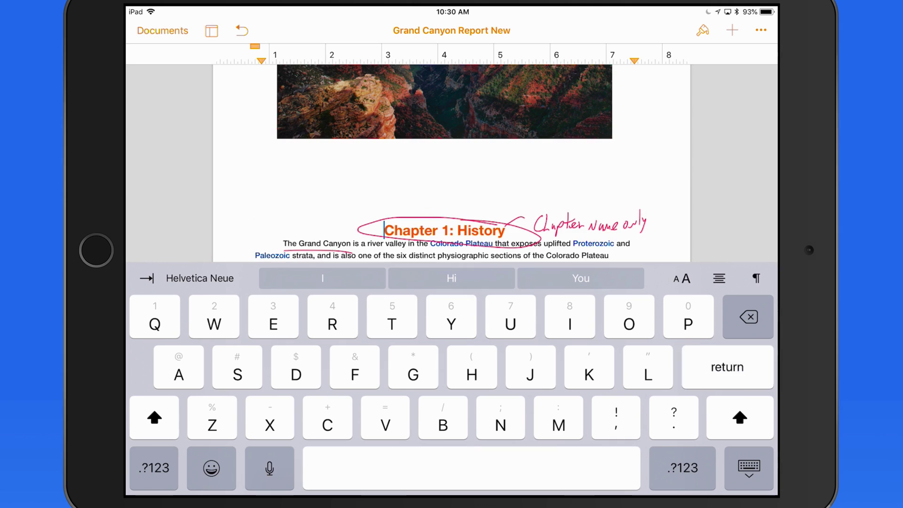
pyautogui.press('Return')
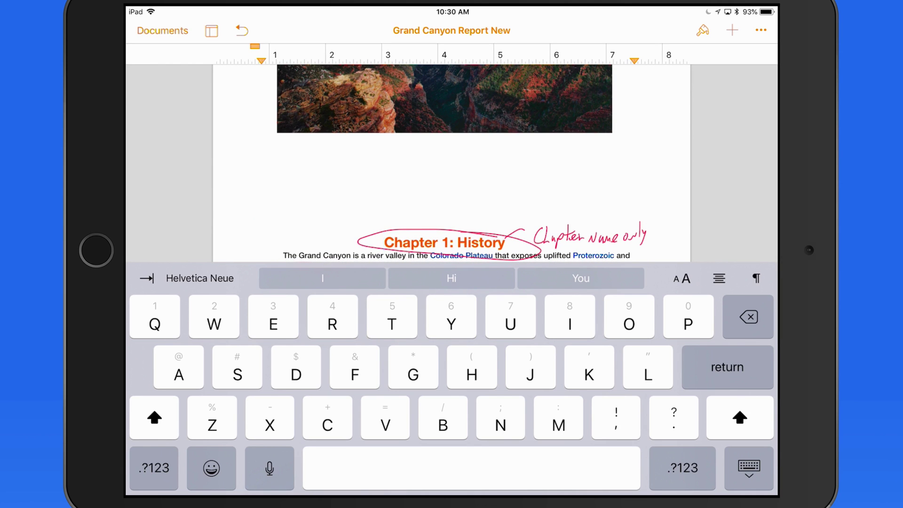
pyautogui.press('Return')
pyautogui.press('BackSpace')
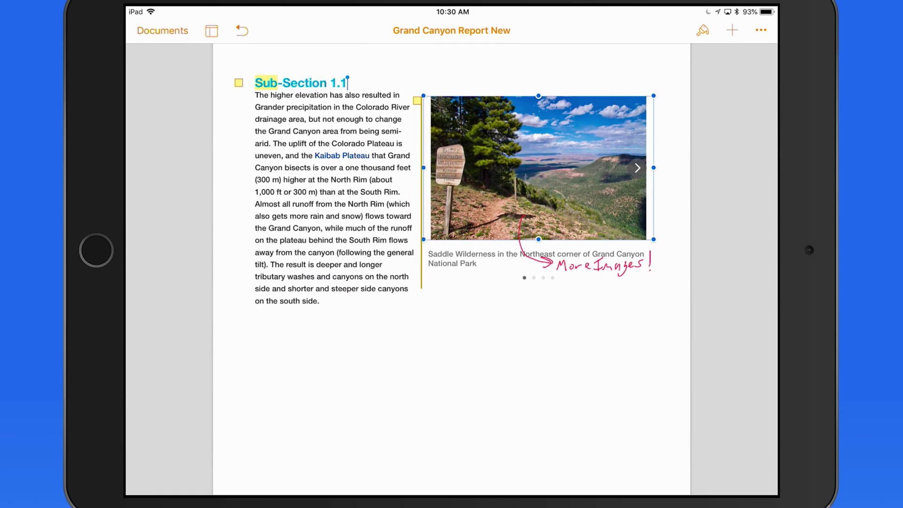
# - Drag the image gallery below the paragraph, then back beside the Sub-Section 1.1 text
pyautogui.moveTo(538, 168); pyautogui.dragTo(354, 341)
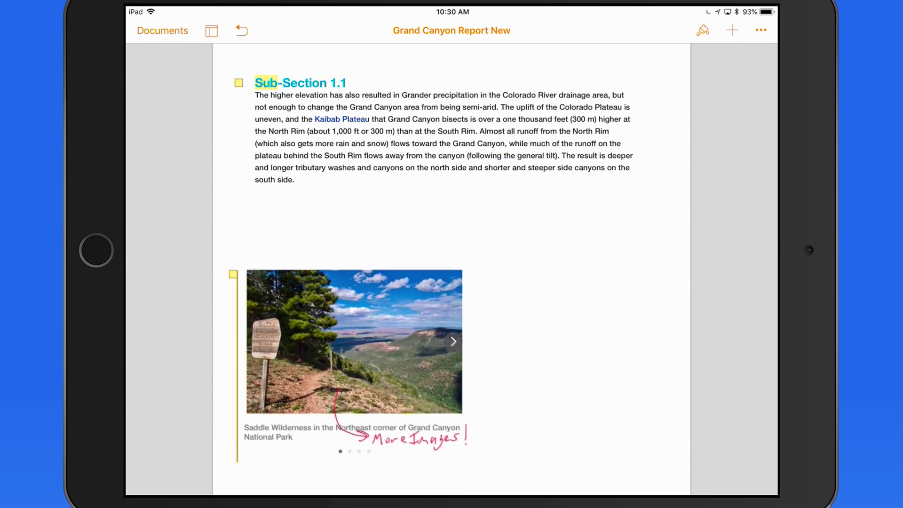
pyautogui.moveTo(355, 341)
pyautogui.mouseDown()
pyautogui.moveTo(444, 208)
pyautogui.moveTo(545, 157)
pyautogui.mouseUp()
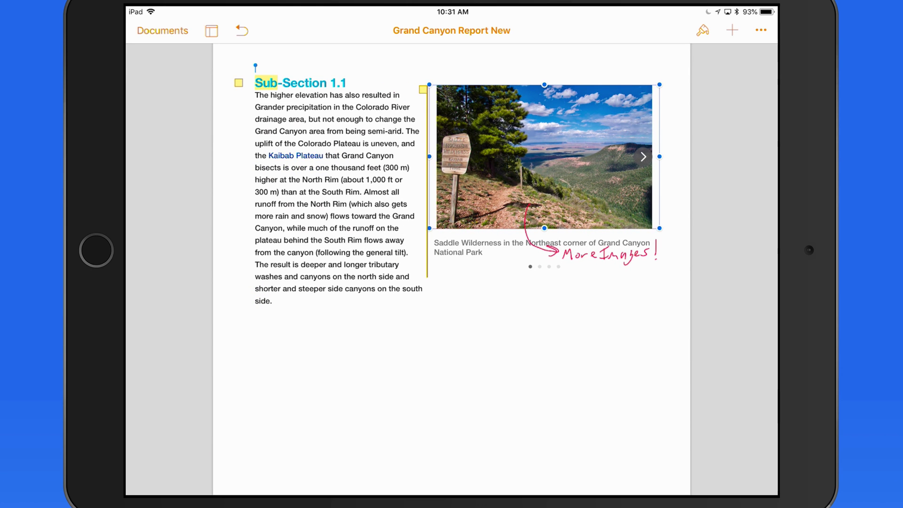
# - Delete the 'More Images!' annotation, then undo the deletion
pyautogui.click(600, 251)
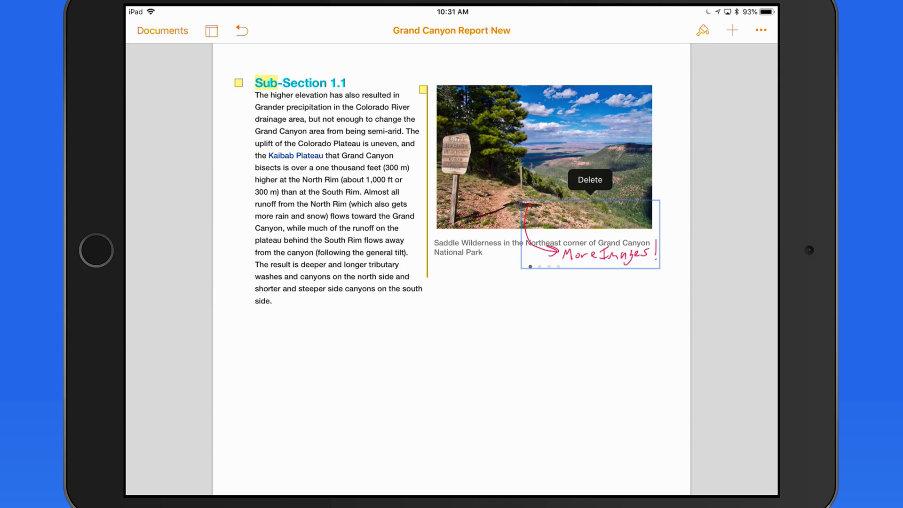
pyautogui.click(590, 182)
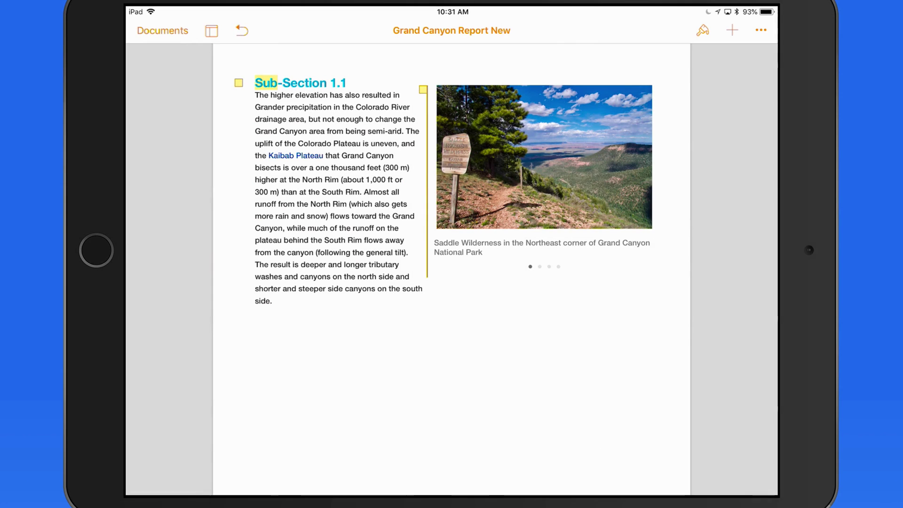
pyautogui.click(242, 31)
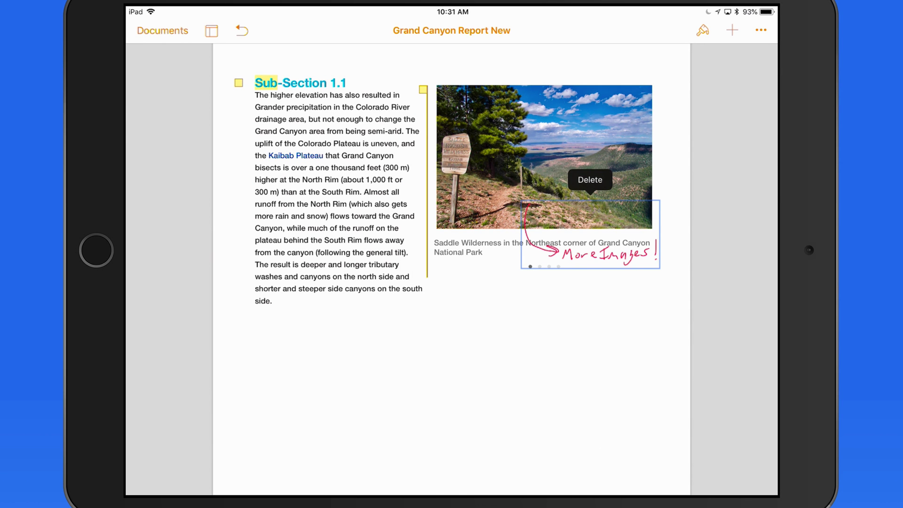
# - Switch Smart Annotations off and back on in View Options
pyautogui.click(211, 31)
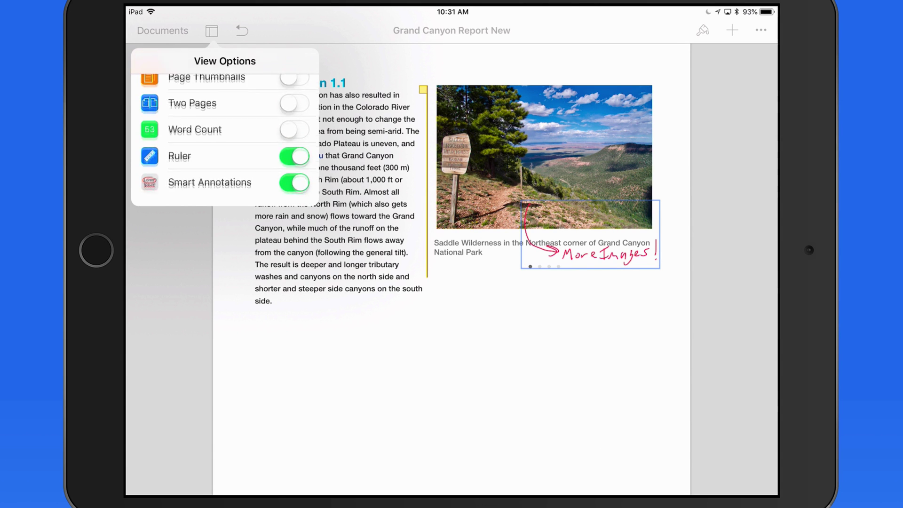
pyautogui.click(294, 193)
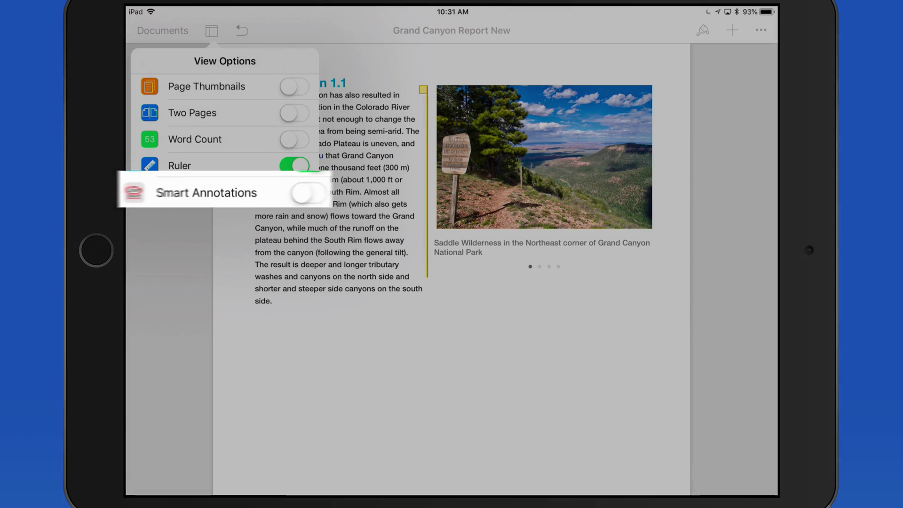
pyautogui.click(294, 192)
pyautogui.click(294, 192)
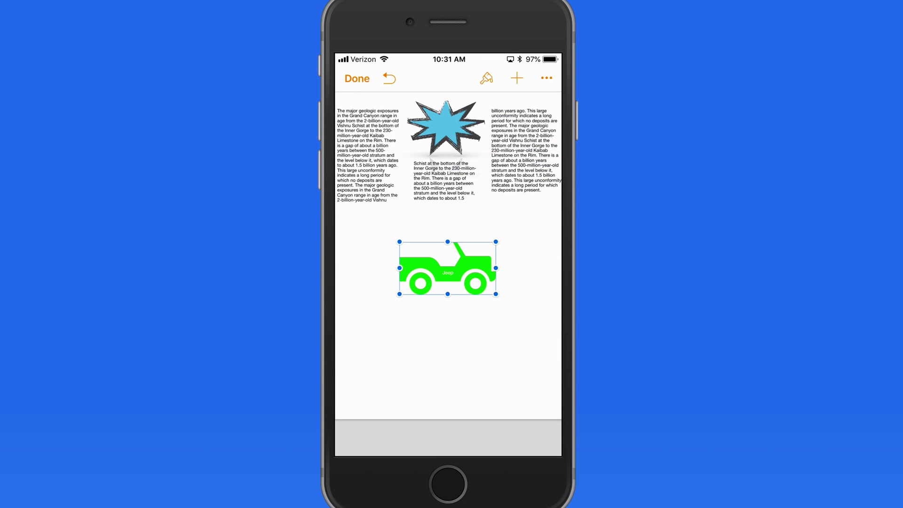
# - Start smart annotation and draw a red loop around the green Jeep, with a line to the starburst
pyautogui.click(547, 78)
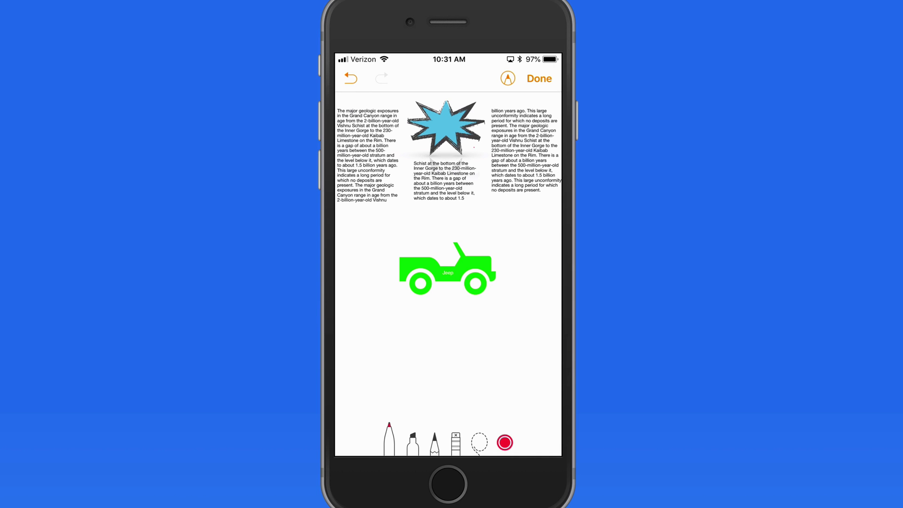
pyautogui.moveTo(443, 232)
pyautogui.mouseDown()
pyautogui.moveTo(431, 221)
pyautogui.moveTo(460, 142)
pyautogui.moveTo(465, 182)
pyautogui.mouseUp()
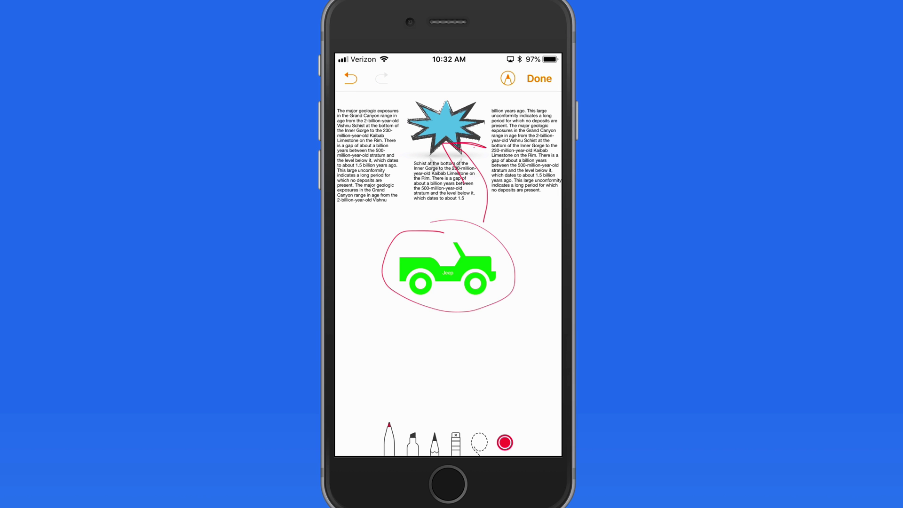